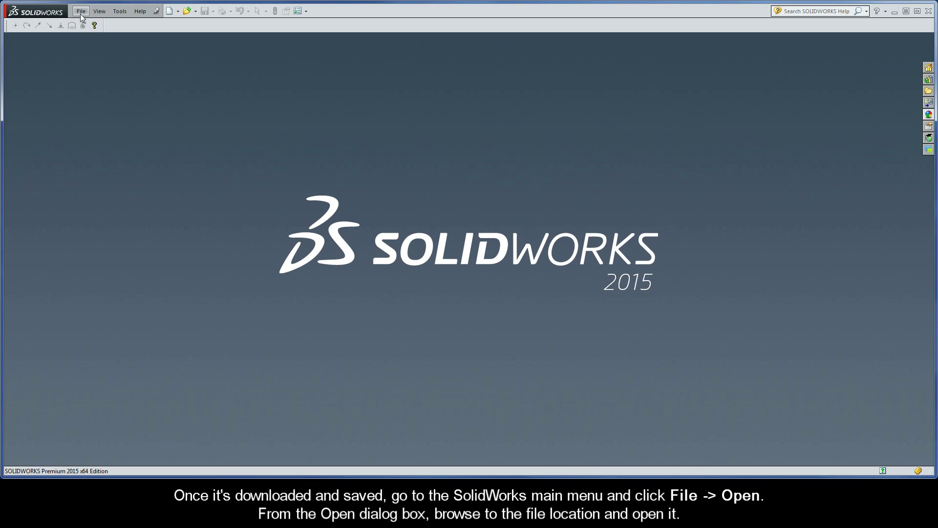
Open the SC_iM_Enclosure.SLDPRT part from the SC_GS_Examples folder
click(81, 17)
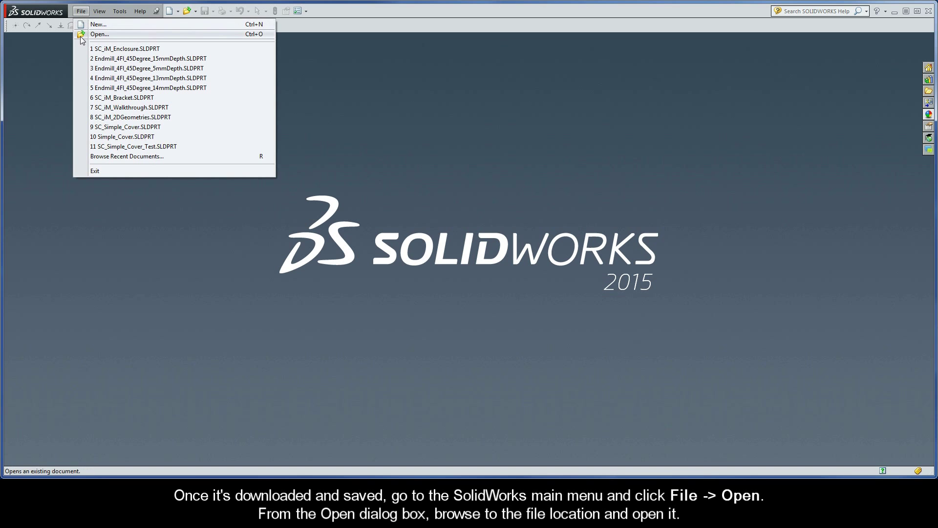
click(80, 34)
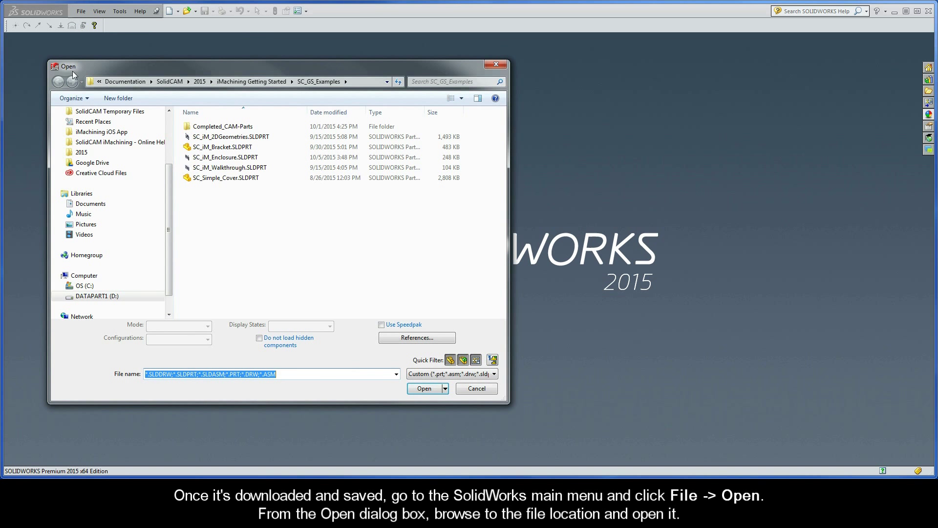
double_click(217, 157)
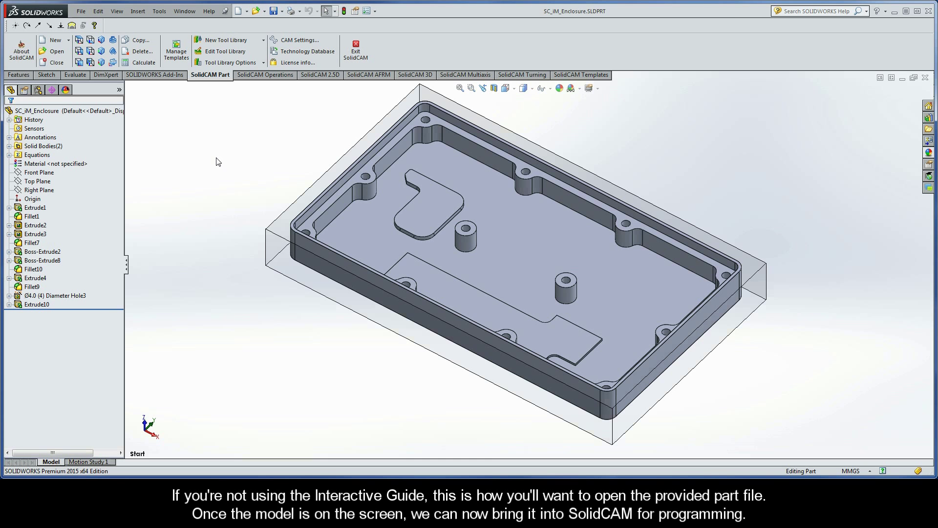
click(160, 11)
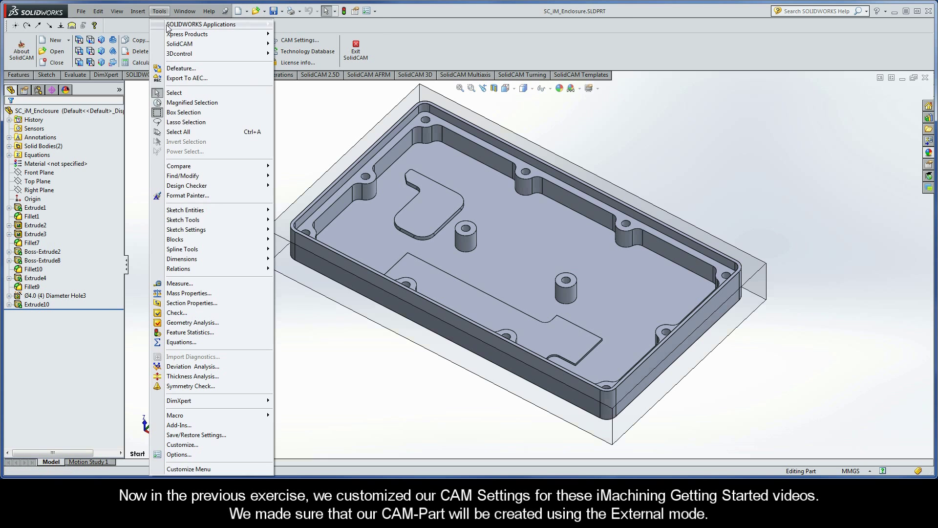
mouse_move(232, 44)
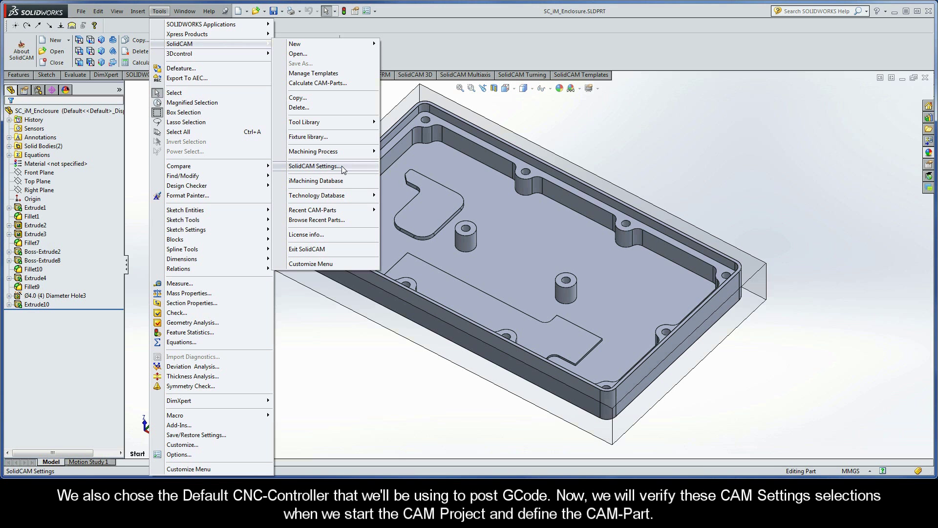
click(549, 126)
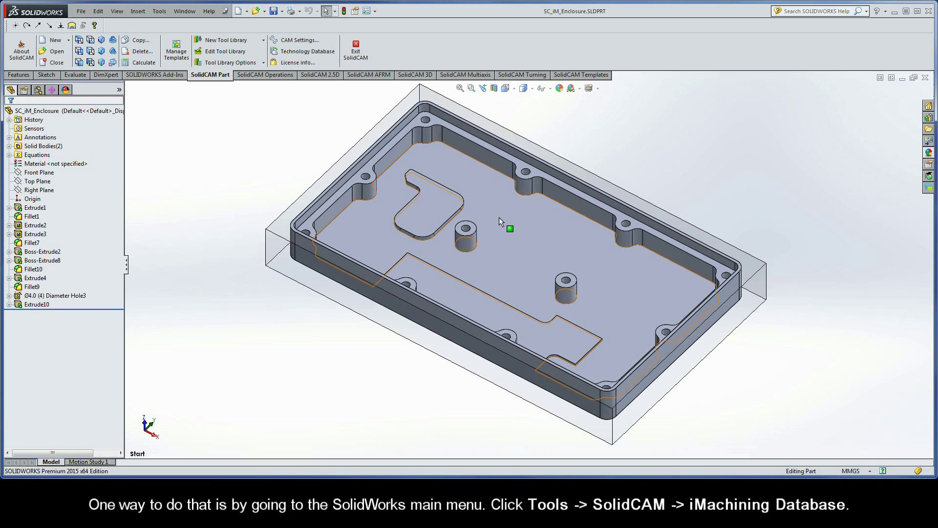
Open the SolidCAM iMachining database from the SolidCAM menu
click(158, 11)
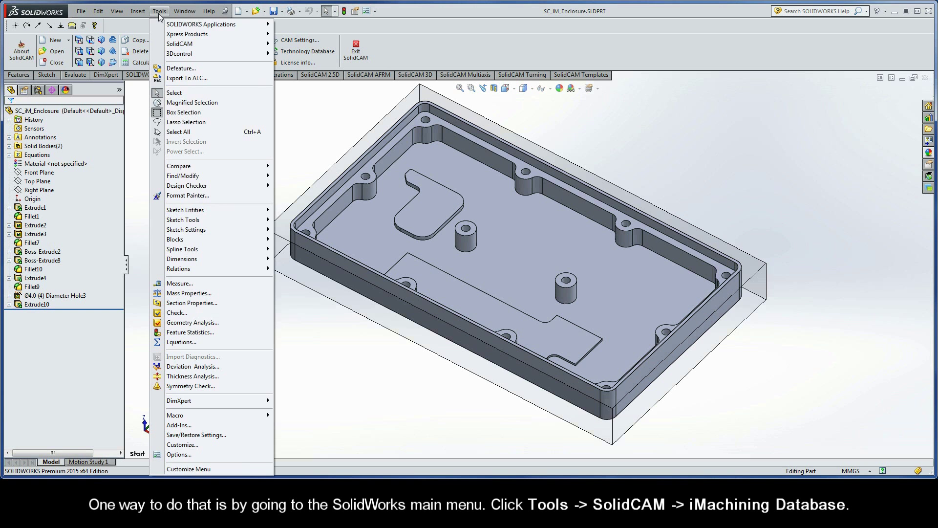
mouse_move(190, 45)
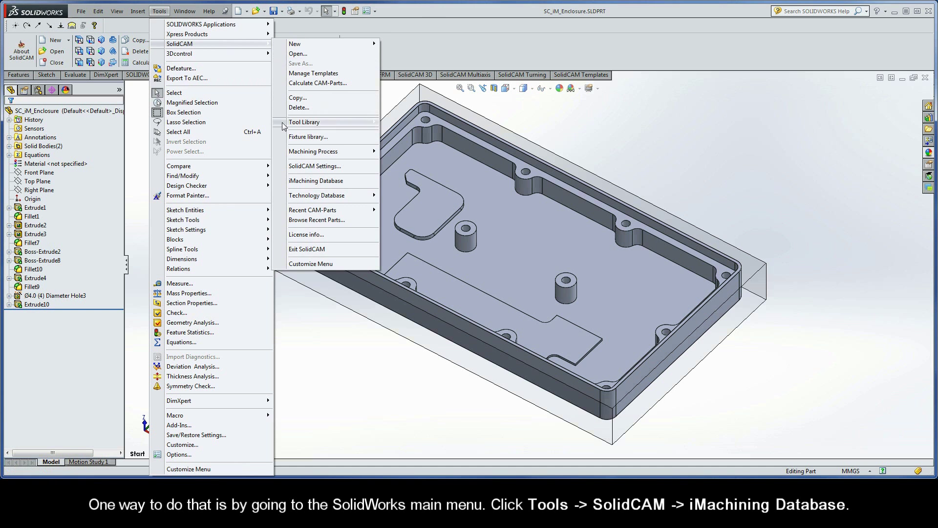
click(285, 182)
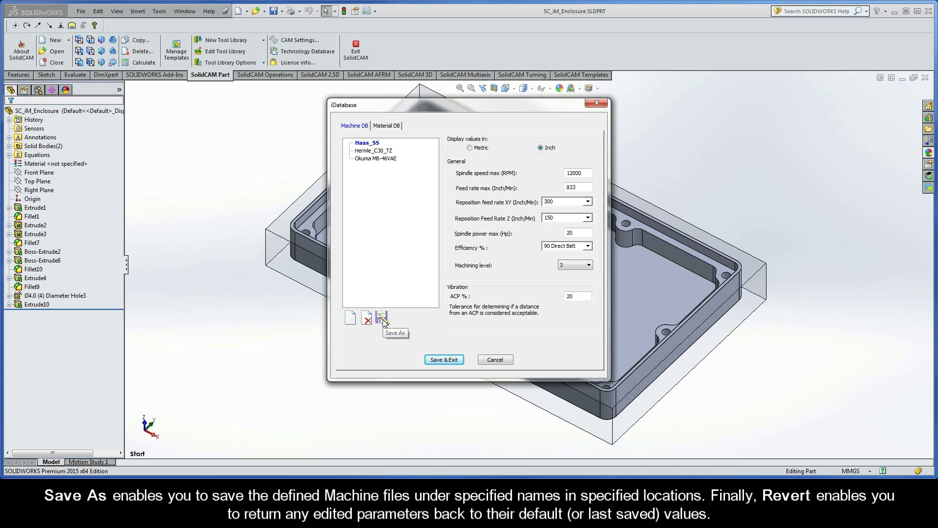
Edit Haas_SS's spindle speed max, then revert it to 12000
click(586, 173)
key(BackSpace)
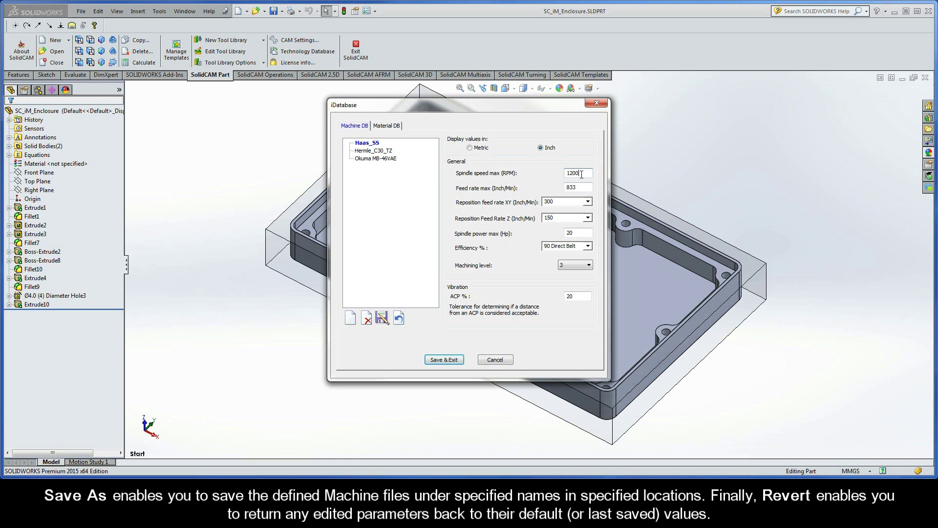
click(398, 318)
Create a new machine file named Haas_SS_New in the machine list
click(350, 319)
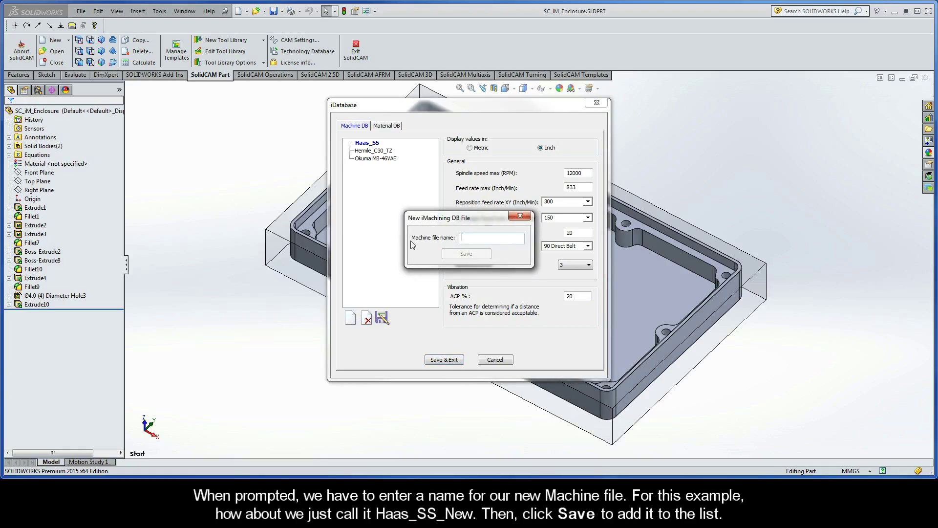
click(460, 240)
text(Haas_SS_New)
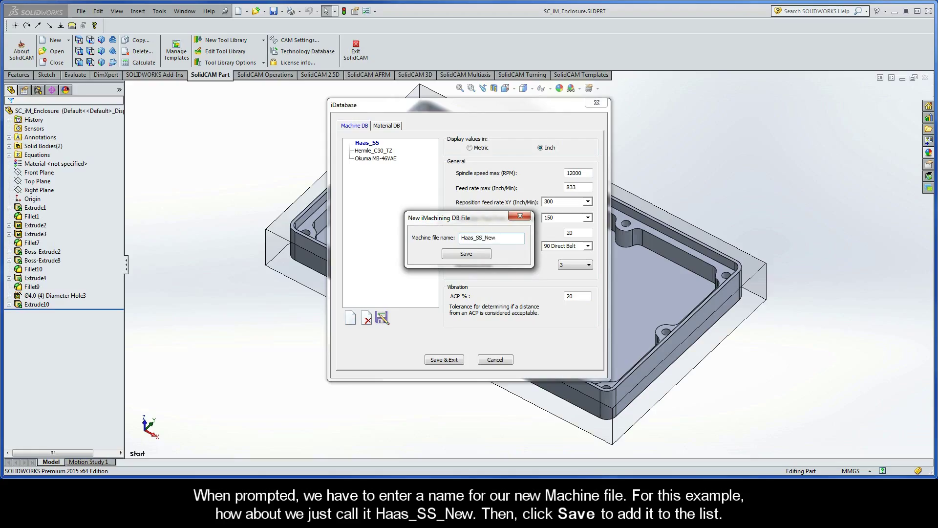
click(465, 254)
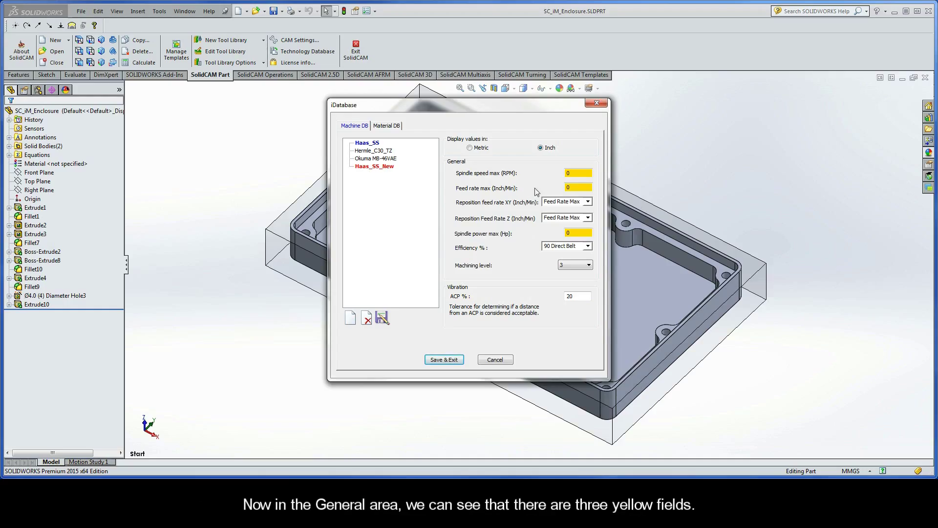
Switch to metric and set spindle speed 12000, feed rate 21158 and power 20 kW
click(575, 172)
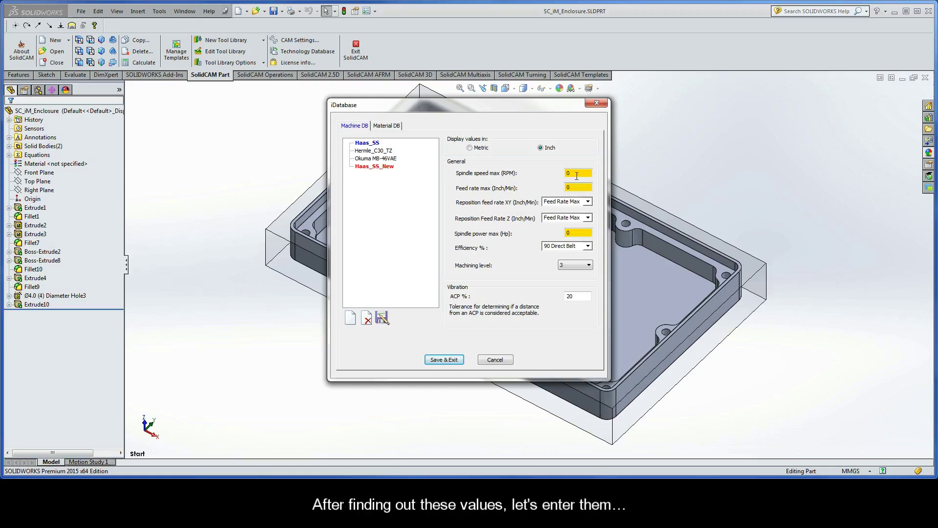
click(469, 148)
double_click(573, 171)
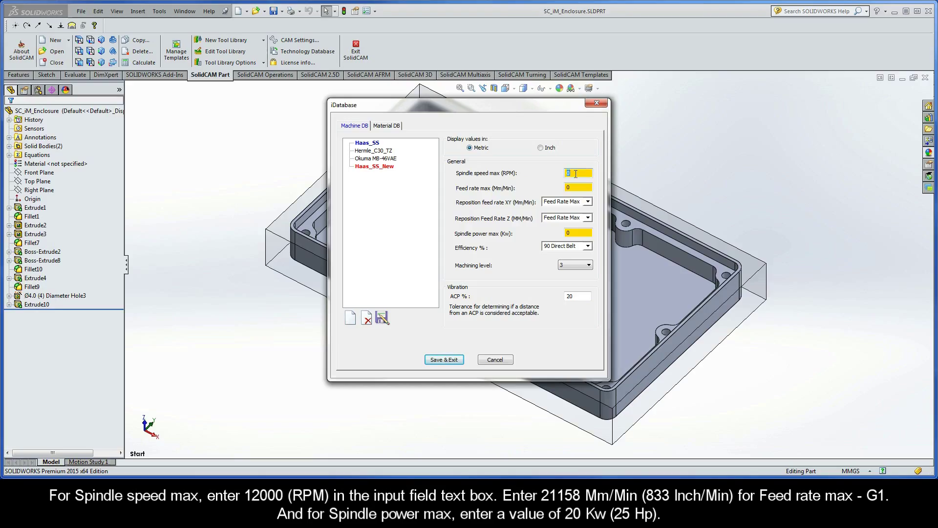
text(12000)
double_click(578, 188)
text(21158)
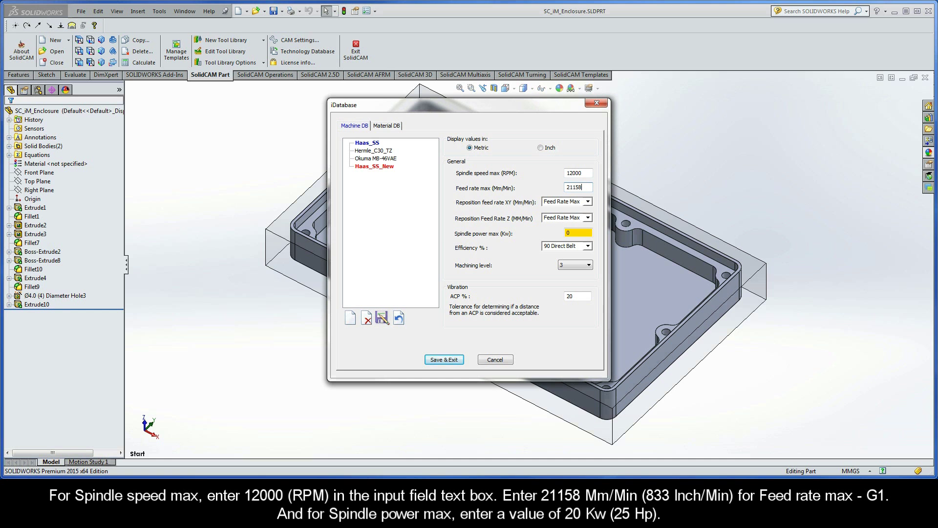
double_click(578, 232)
text(20)
Set the reposition feed rates to XY 10000 and Z 3800
click(577, 203)
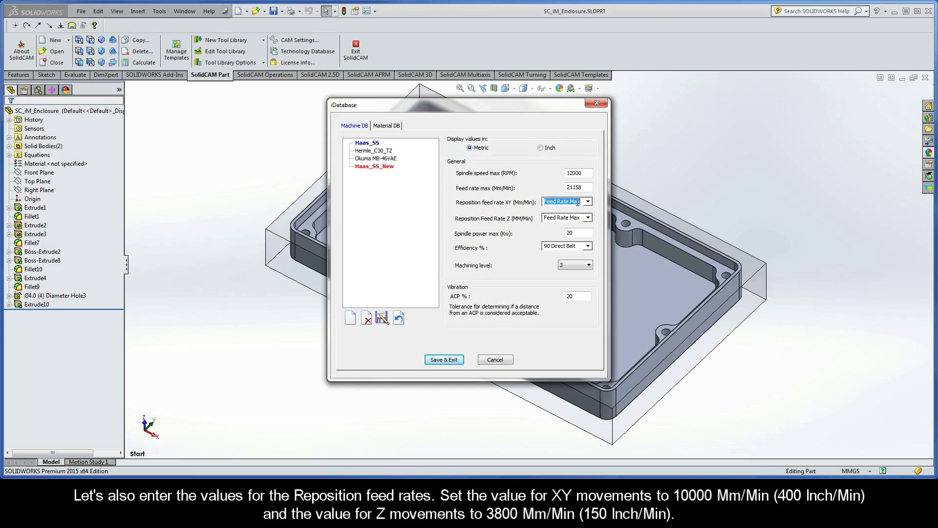
text(10000)
click(578, 218)
text(3800)
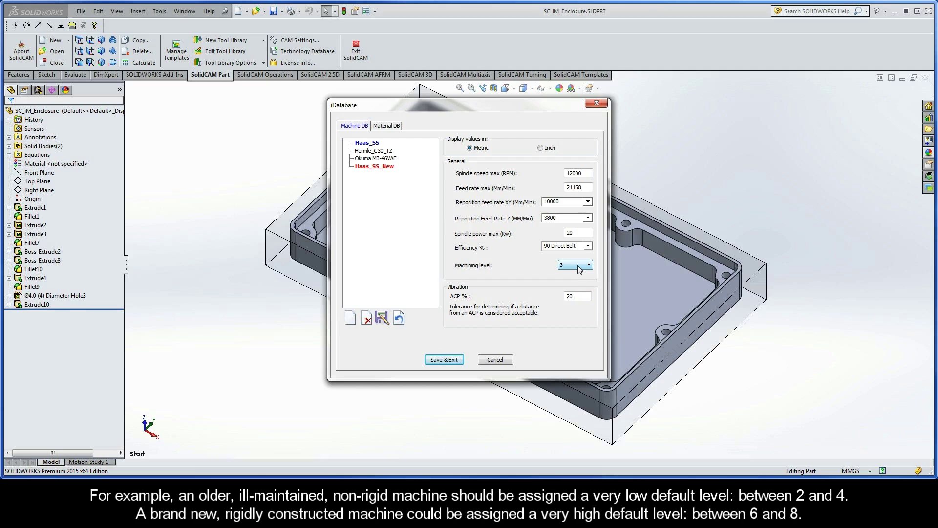
Change the Haas_SS_New machining level from 3 to 6
click(579, 266)
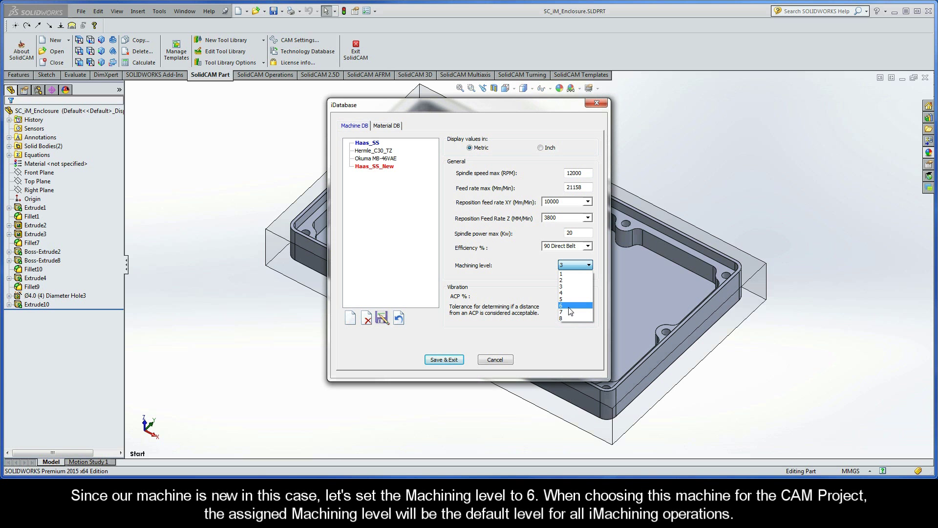
click(570, 306)
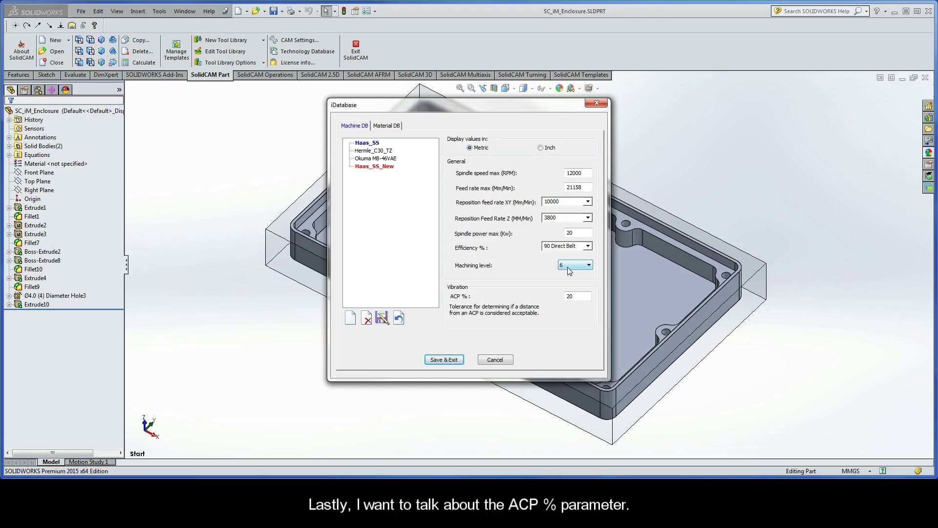
Enter 20 as the Haas_SS_New ACP % tolerance
key(Tab)
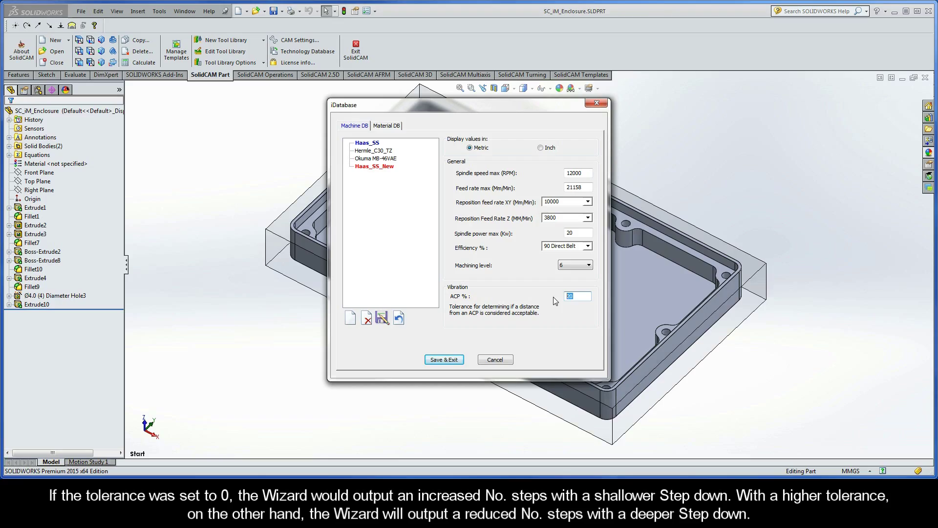
text(0)
key(BackSpace)
text(2)
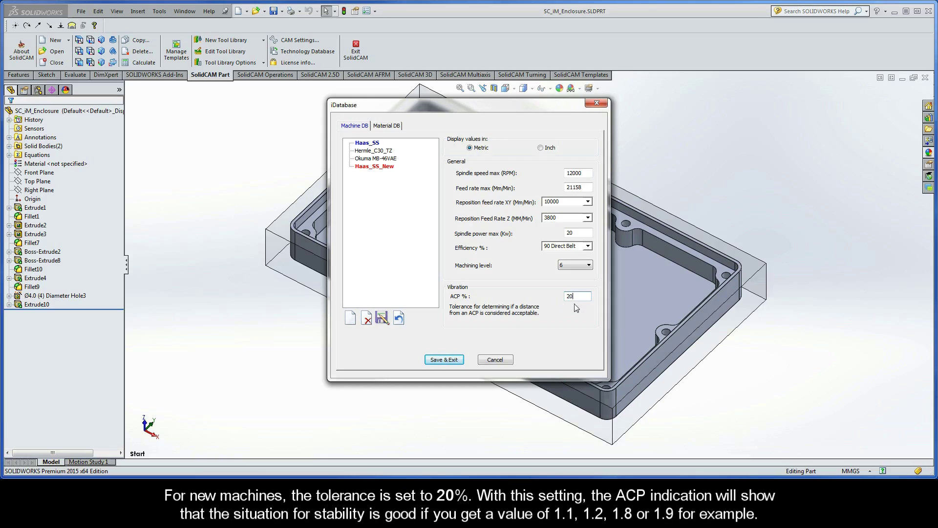
double_click(562, 297)
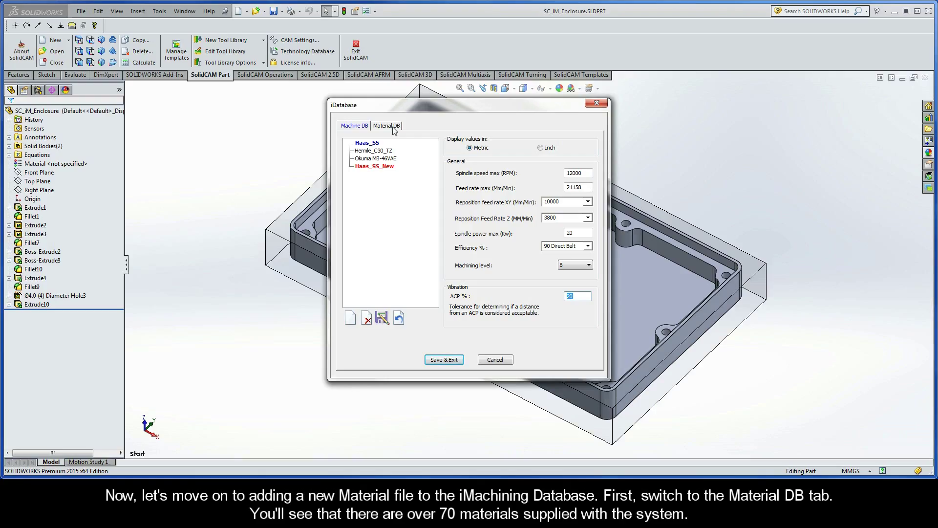
In the Material DB, create a new material file named Aluminum_6061-T6
click(393, 126)
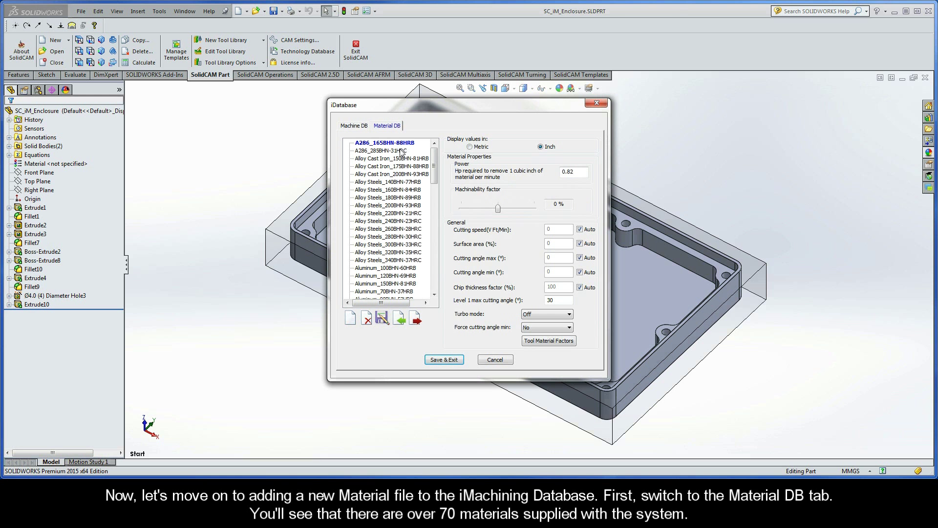
drag(435, 162, 434, 276)
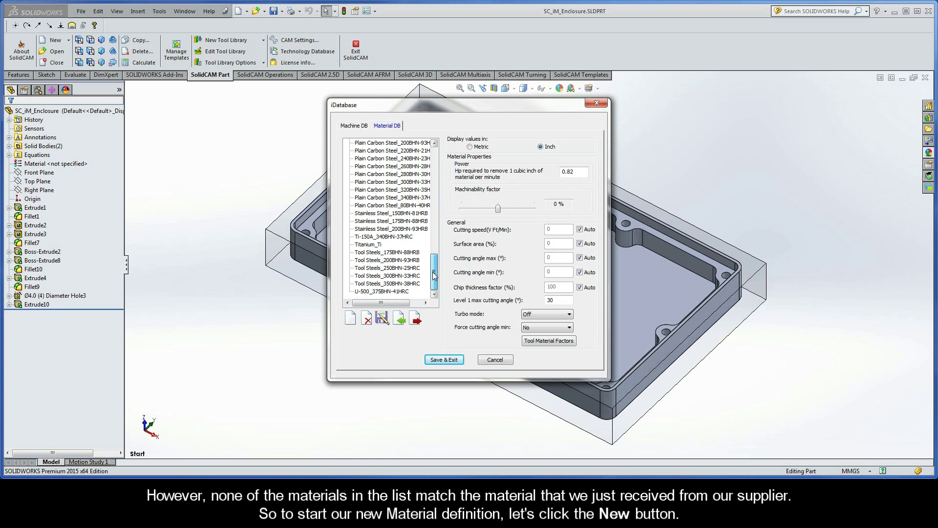
click(350, 319)
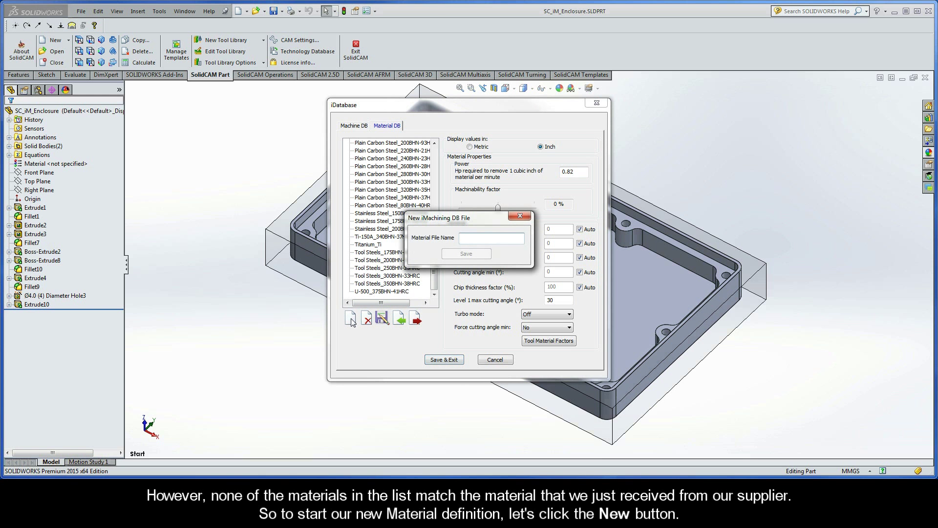
text(Alum)
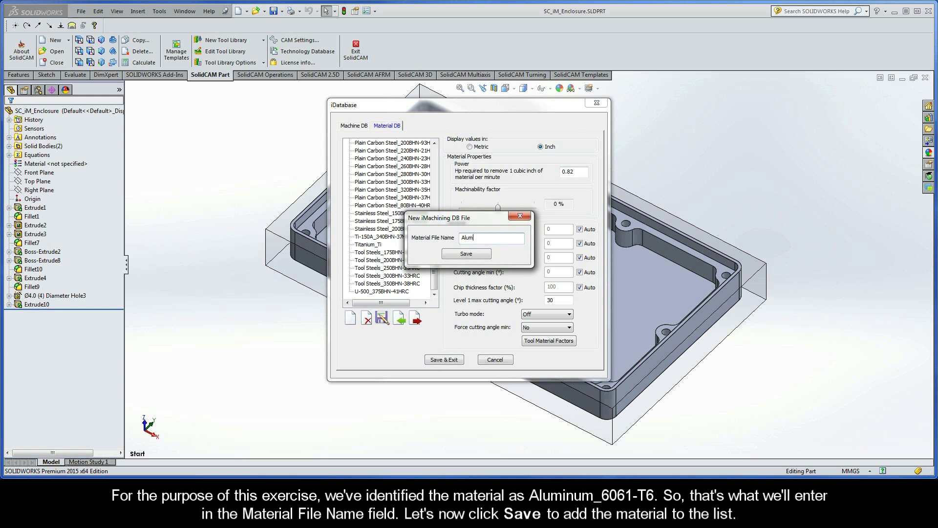
text(inum_6061-T6)
click(466, 254)
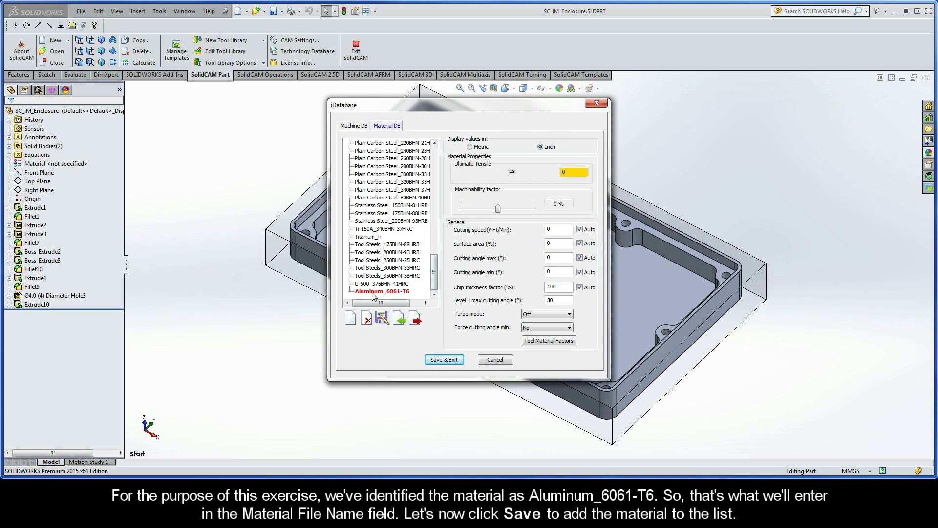
Display the material values in metric and select the Ultimate Tensile field
click(469, 147)
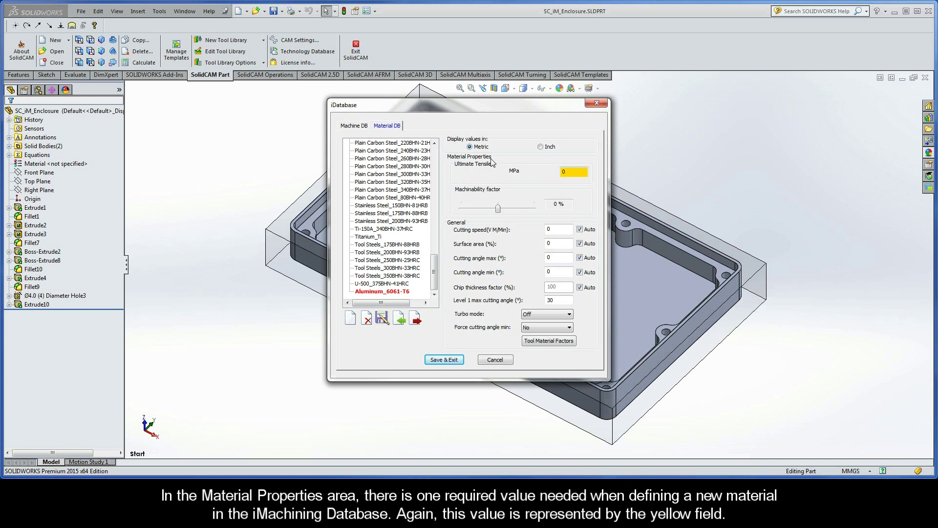
double_click(563, 171)
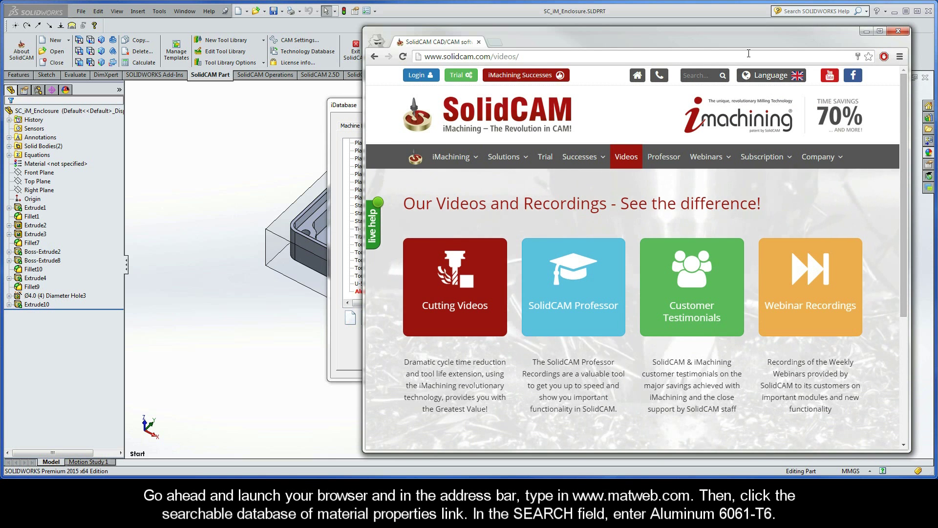
click(747, 53)
text(www.m)
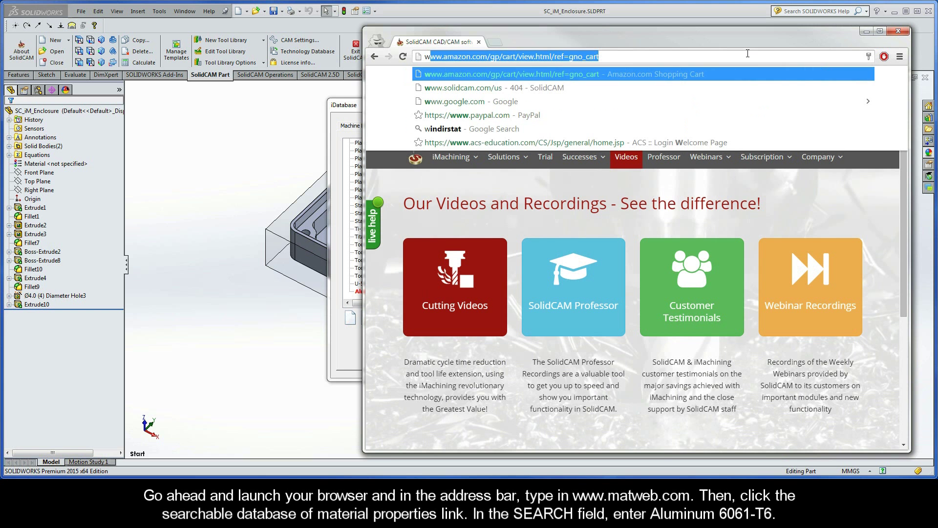
text(atweb.c)
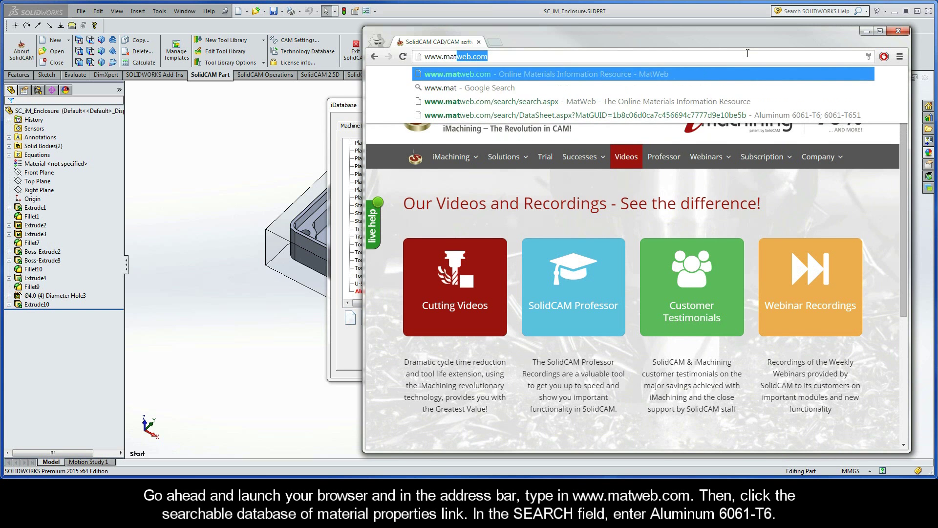
text(om)
key(Return)
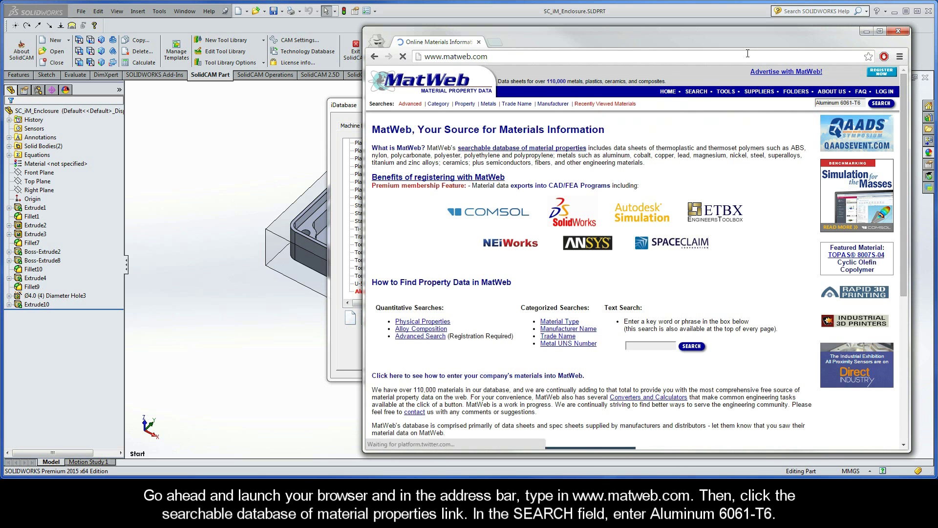
click(526, 151)
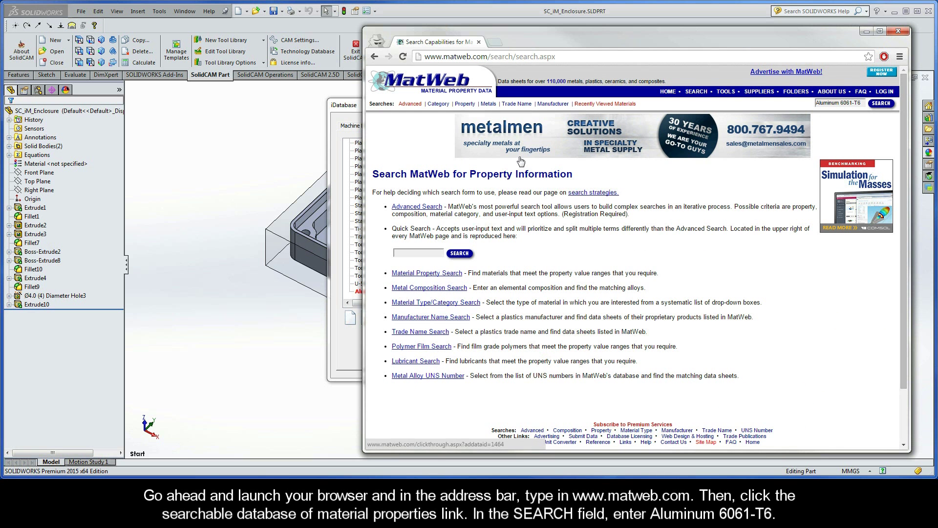
Run a Quick Search for Aluminum 6061-T6
click(443, 252)
text(Al)
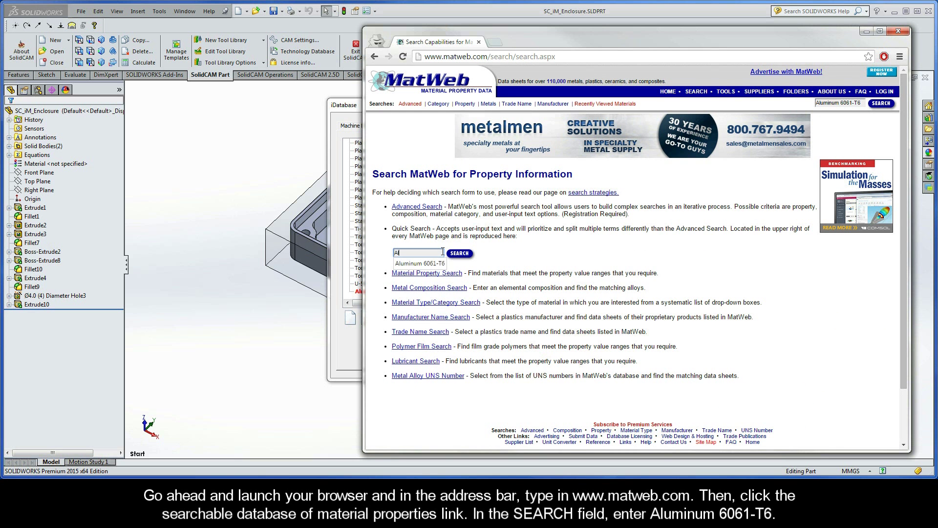
click(435, 265)
click(459, 254)
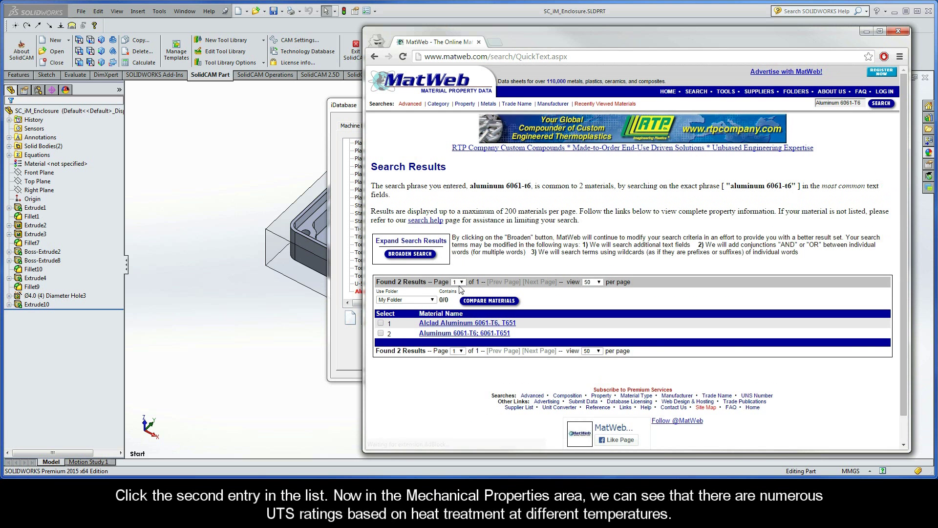
Open the Aluminum 6061-T6; 6061-T651 datasheet and highlight its 310 MPa ultimate tensile strength
click(460, 334)
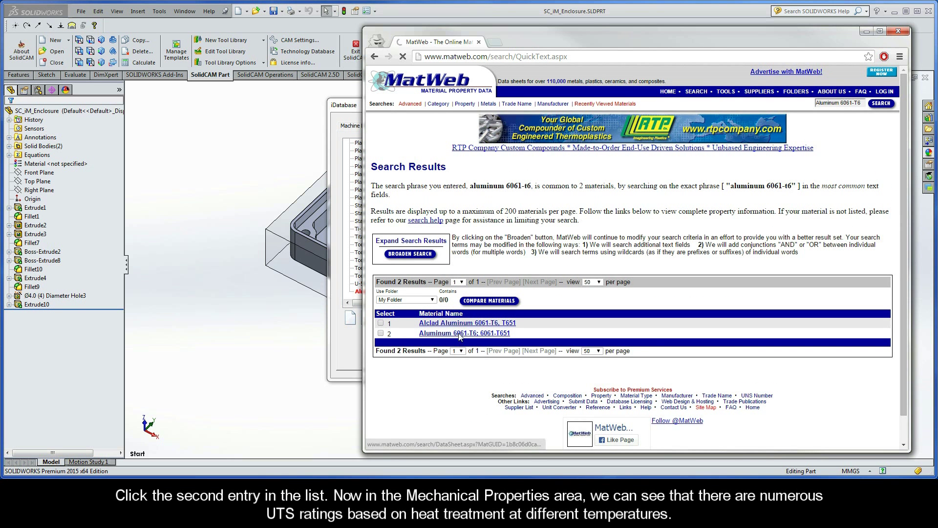
scroll(460, 336, down, 3)
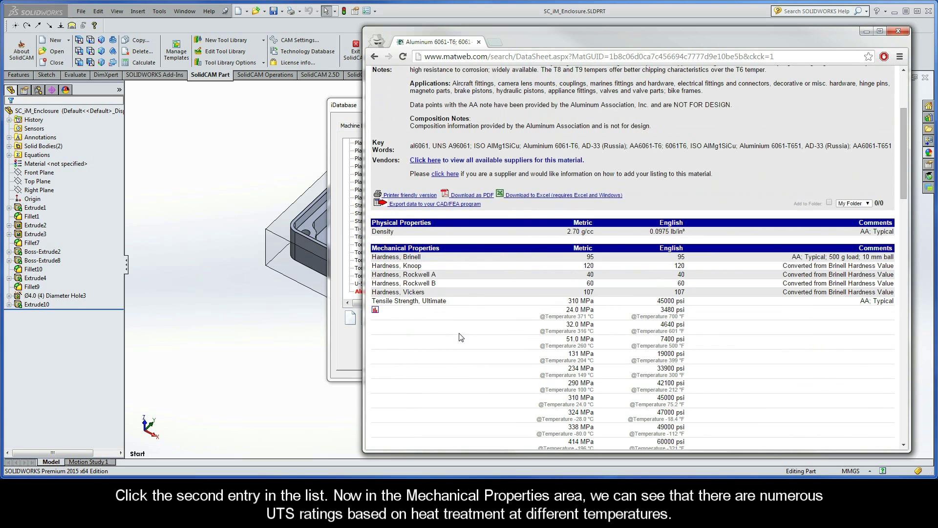
scroll(460, 336, down, 1)
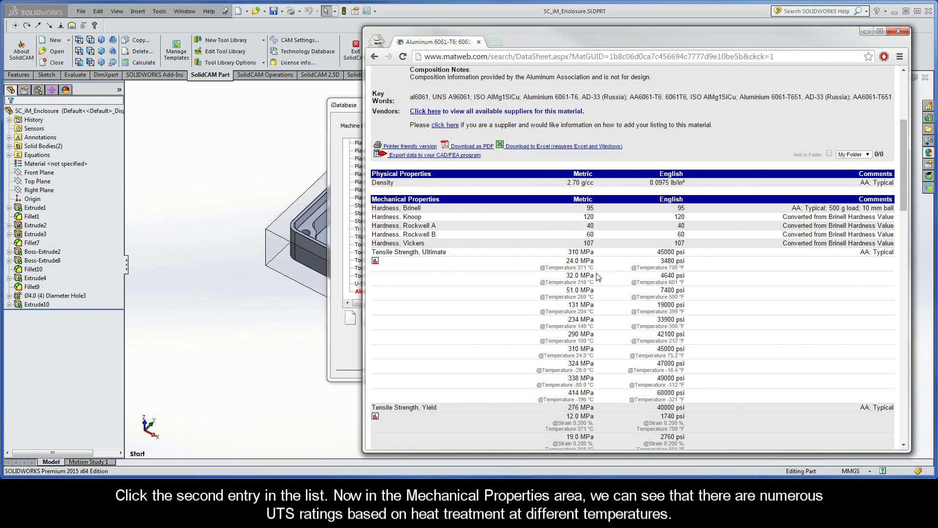
scroll(598, 277, down, 2)
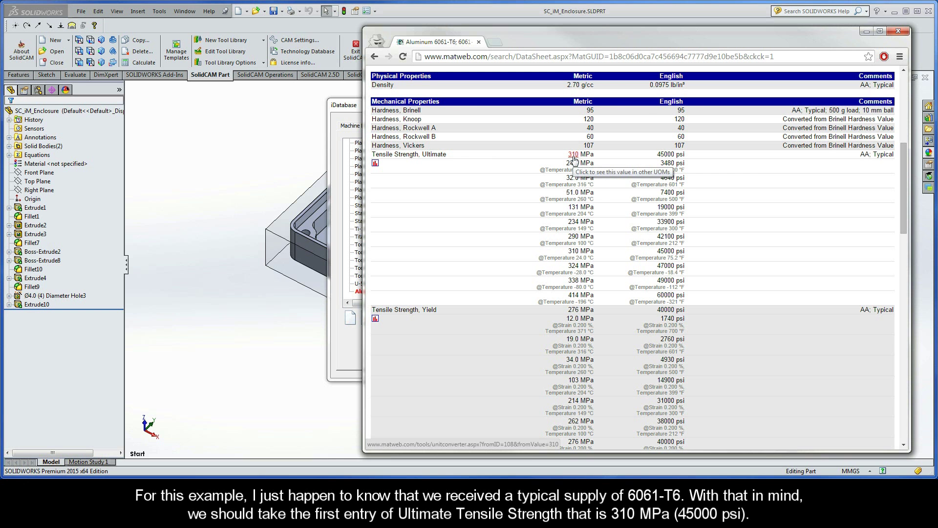
drag(595, 155, 562, 157)
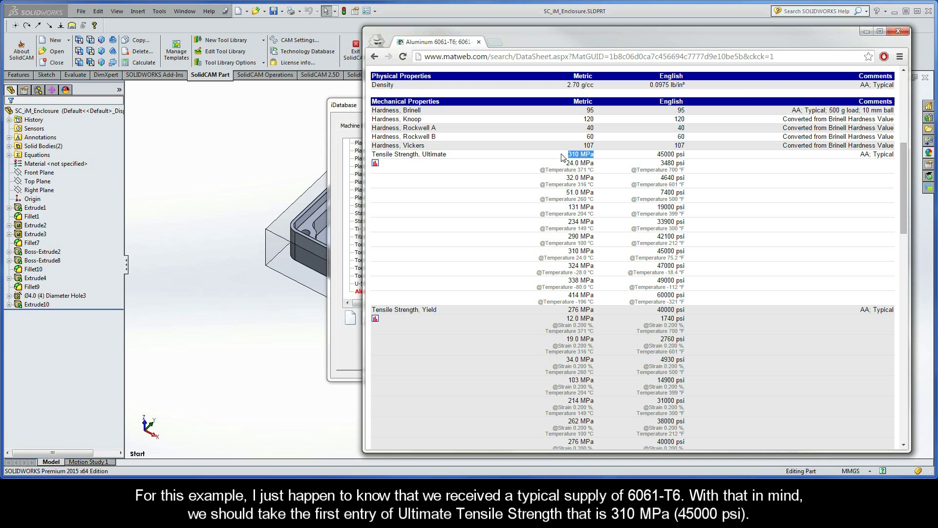
Enter 310 MPa as Aluminum_6061-T6's Ultimate Tensile strength and save and exit the iDatabase
click(866, 31)
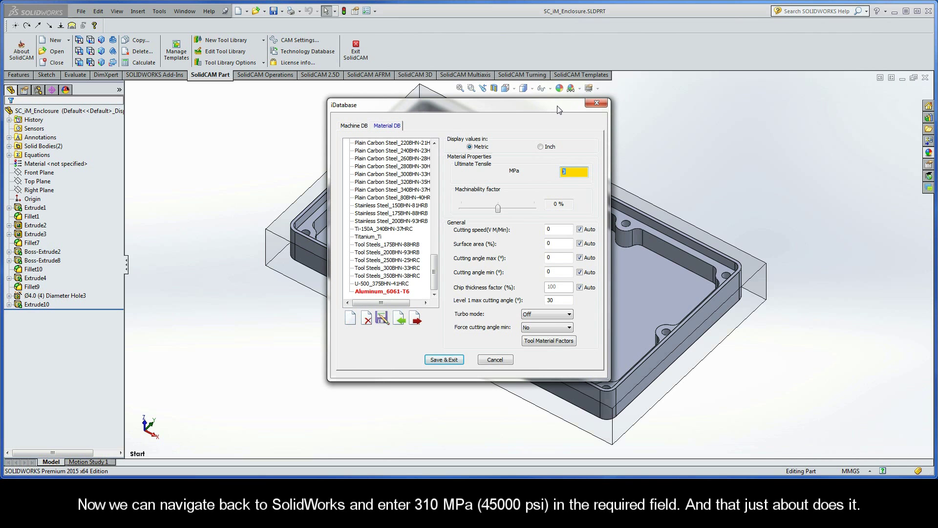
click(575, 170)
drag(568, 171, 539, 176)
text(31)
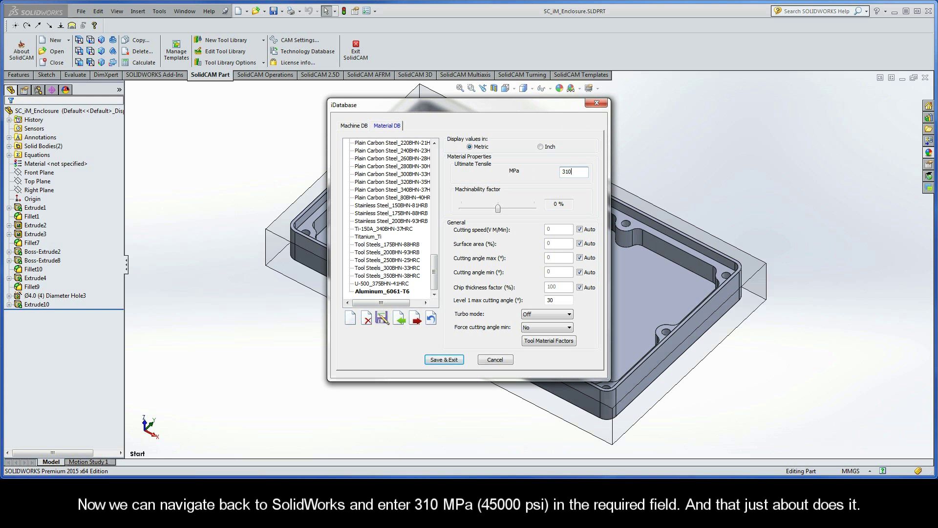
click(442, 359)
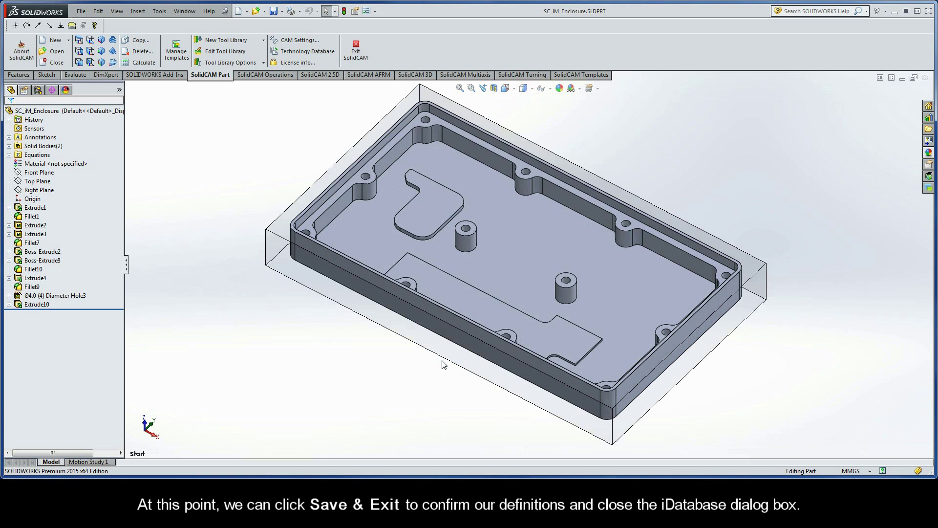